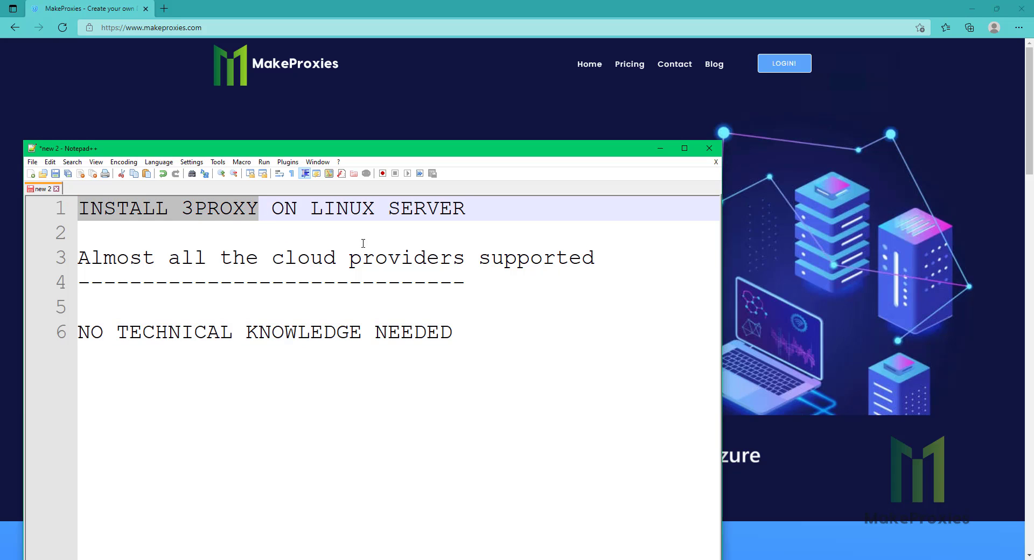
Set aside the Notepad++ intro notes and scroll the MakeProxies homepage to the cloud provider logos.
drag(502, 208, 1, 201)
click(546, 342)
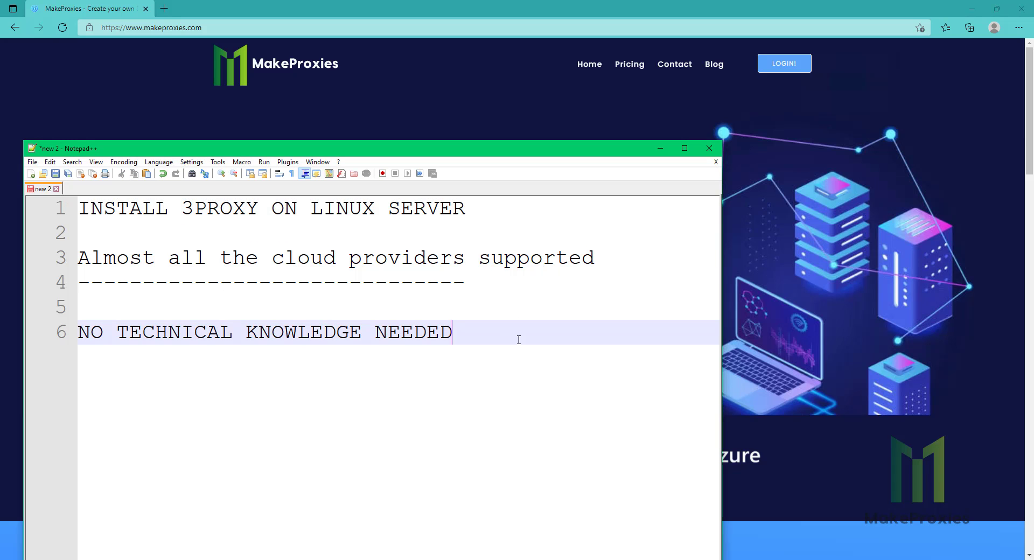
drag(499, 339, 1, 333)
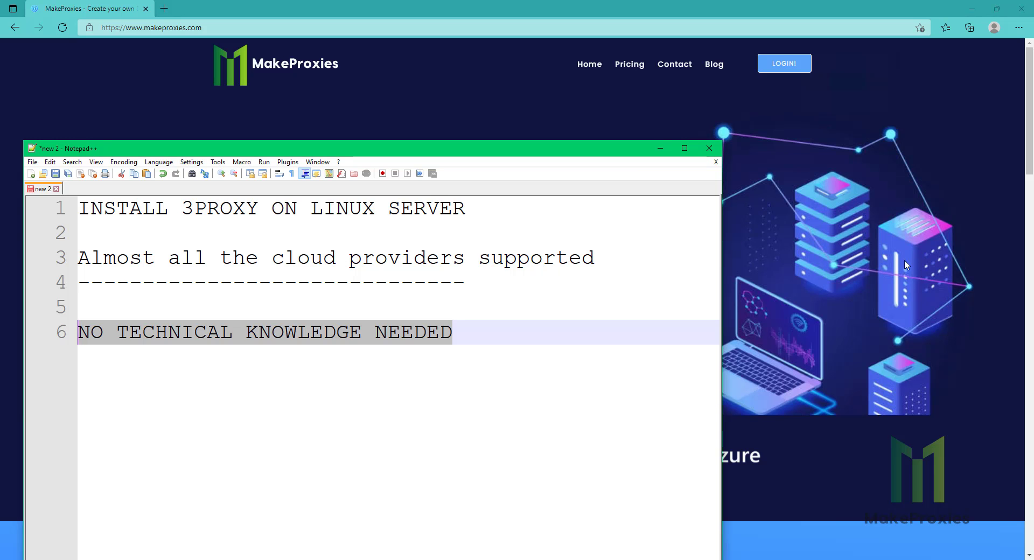
click(1, 332)
scroll(592, 353, down, 4)
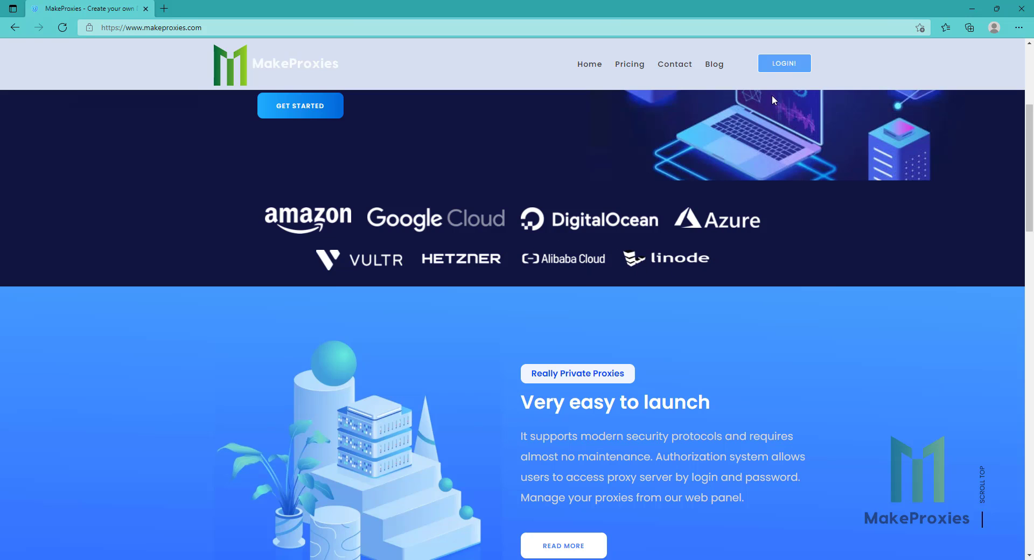
Log in to MakeProxies and highlight the 3989 active proxies and 4 active accounts counters.
click(782, 66)
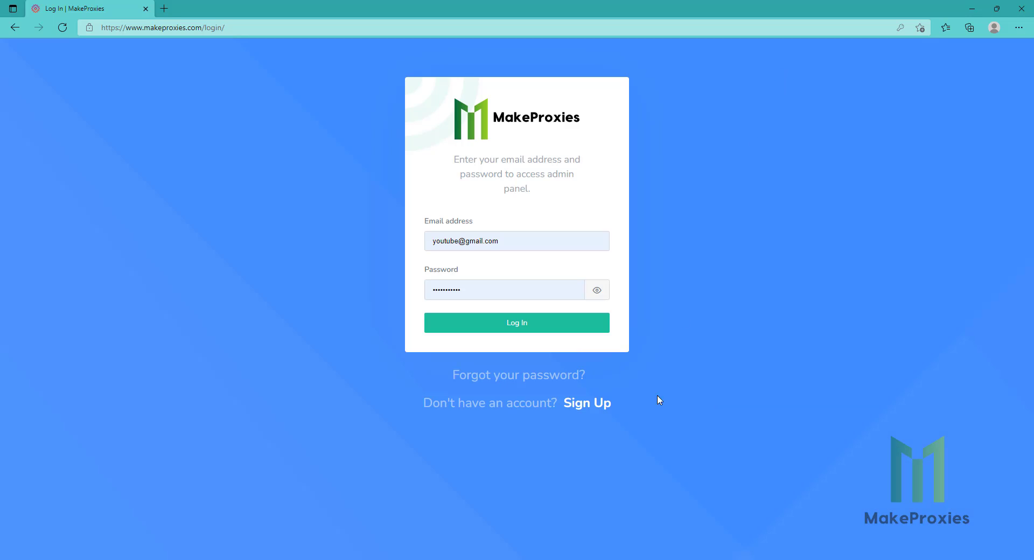
drag(406, 418, 616, 409)
click(593, 408)
click(482, 328)
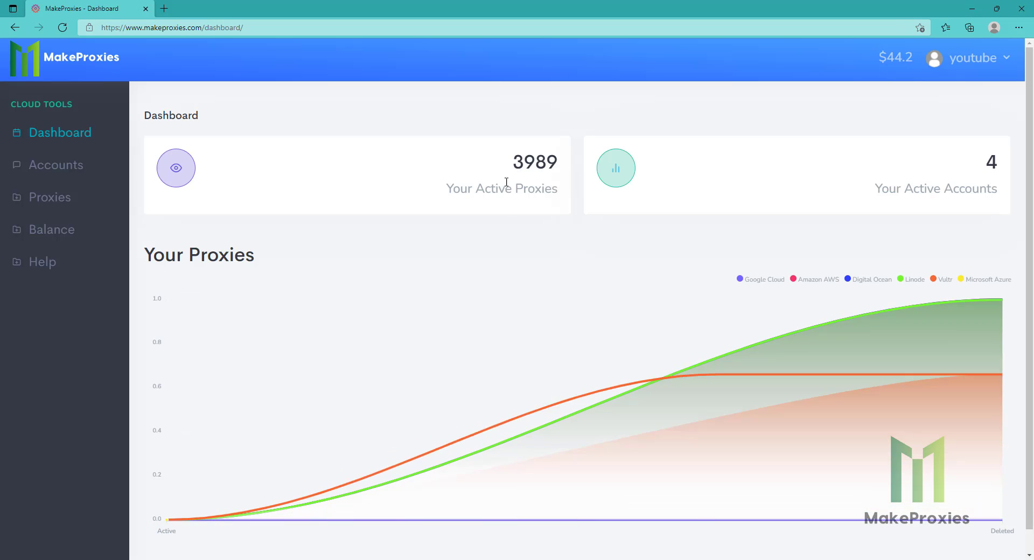
drag(505, 162, 556, 195)
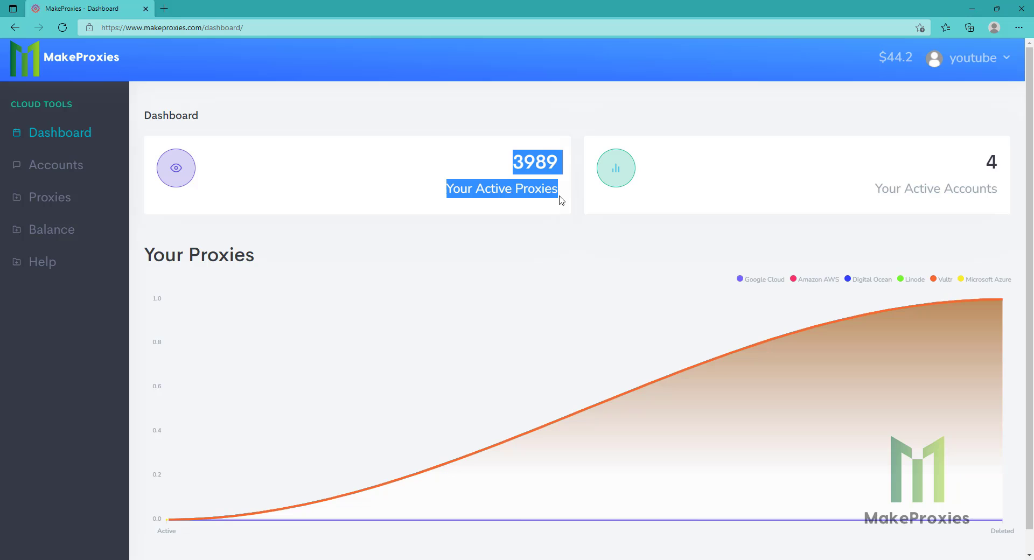
drag(880, 161, 1014, 207)
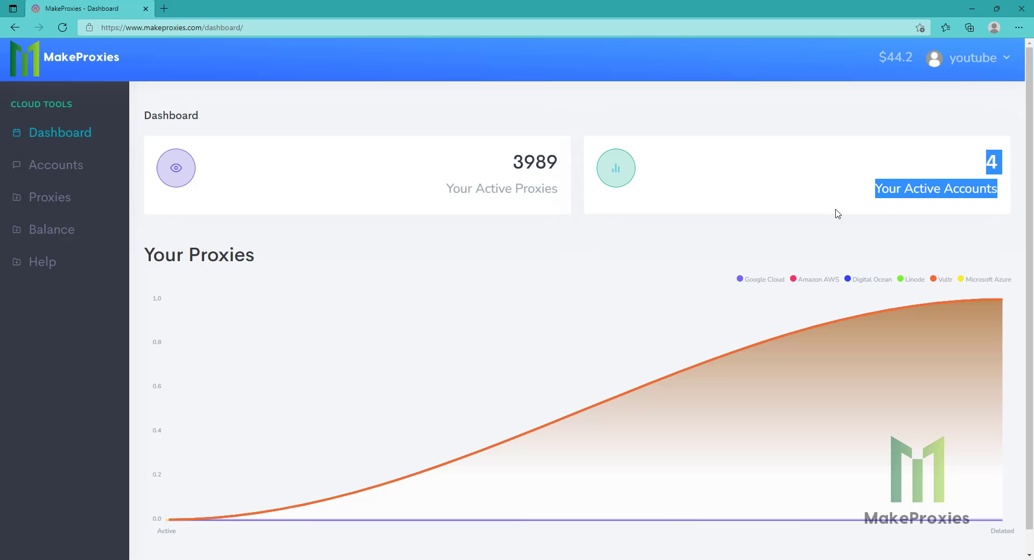
Browse the connected cloud accounts list, preview the Vultr add-account form, and close it.
click(613, 195)
click(76, 168)
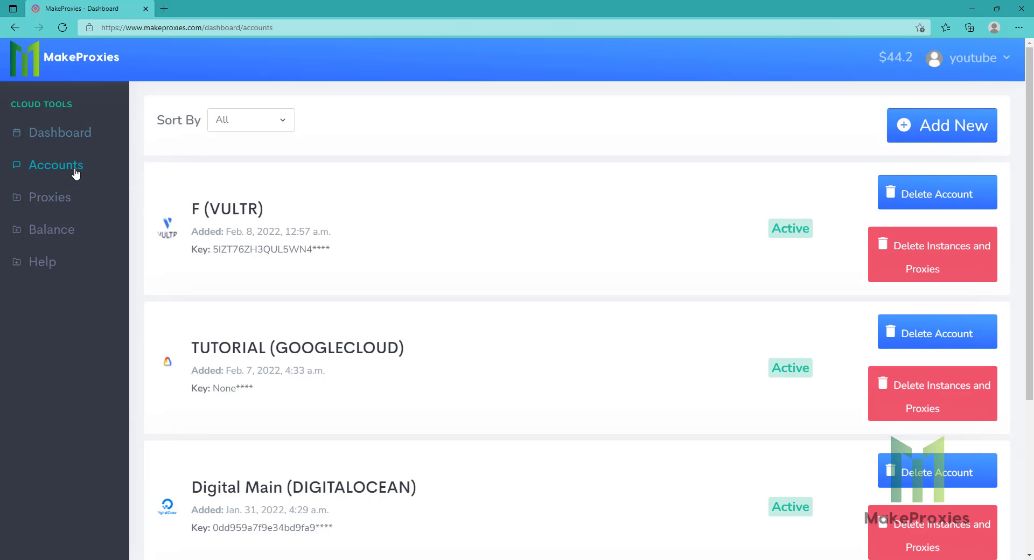
scroll(215, 173, down, 1)
scroll(472, 266, up, 1)
scroll(509, 189, down, 2)
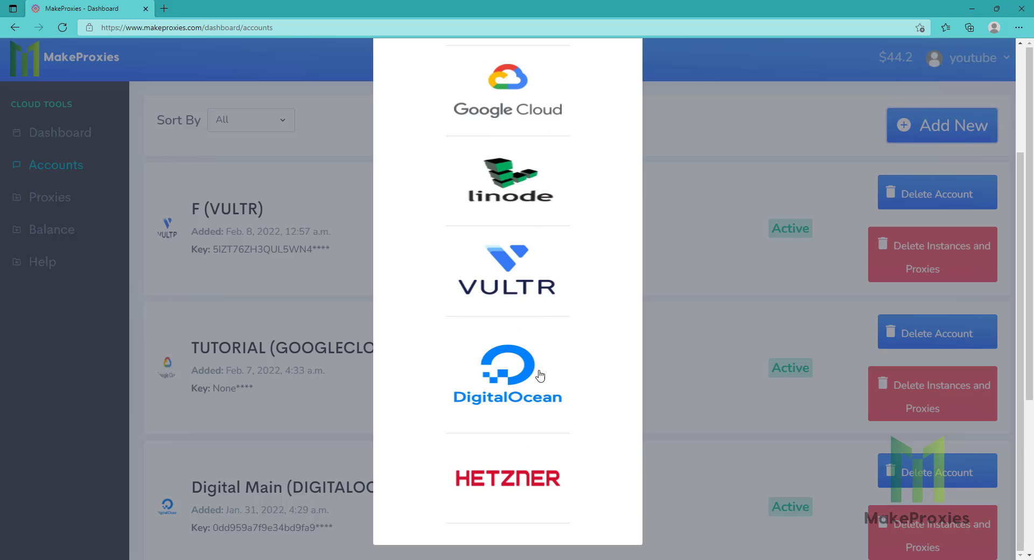
scroll(497, 403, up, 2)
scroll(526, 431, down, 2)
click(520, 272)
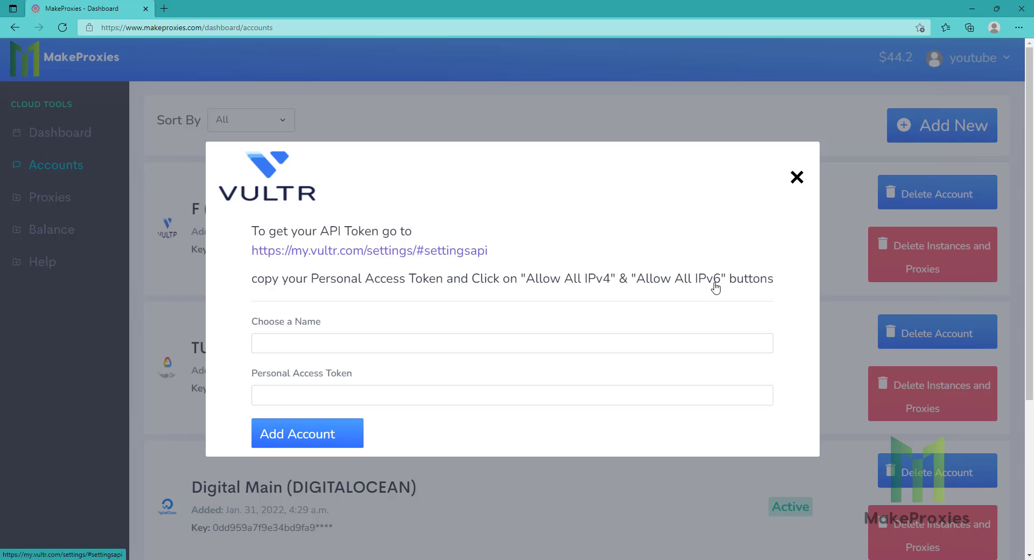
click(797, 177)
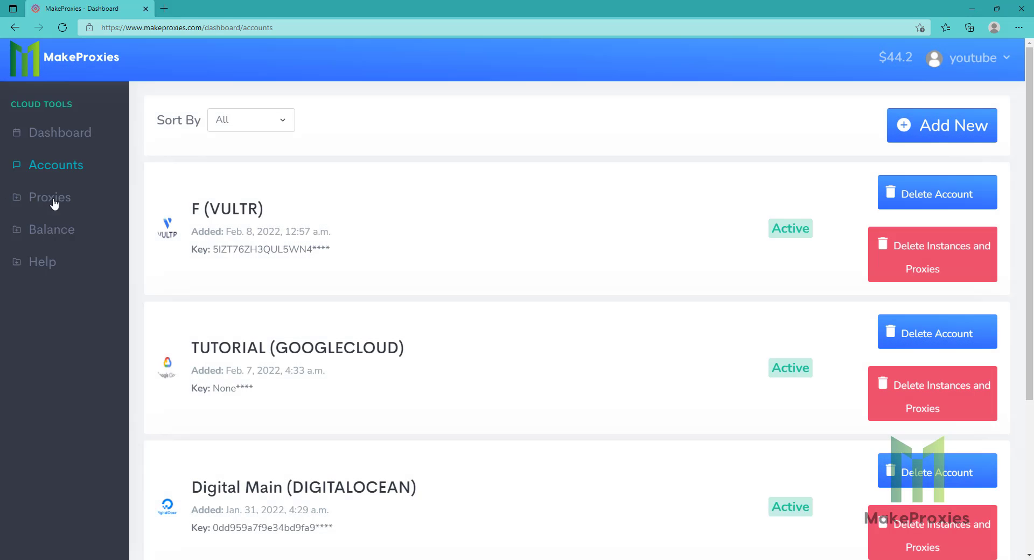
Start a Create Proxy order on the Digital Main DigitalOcean account in San Francisco 3.
click(59, 199)
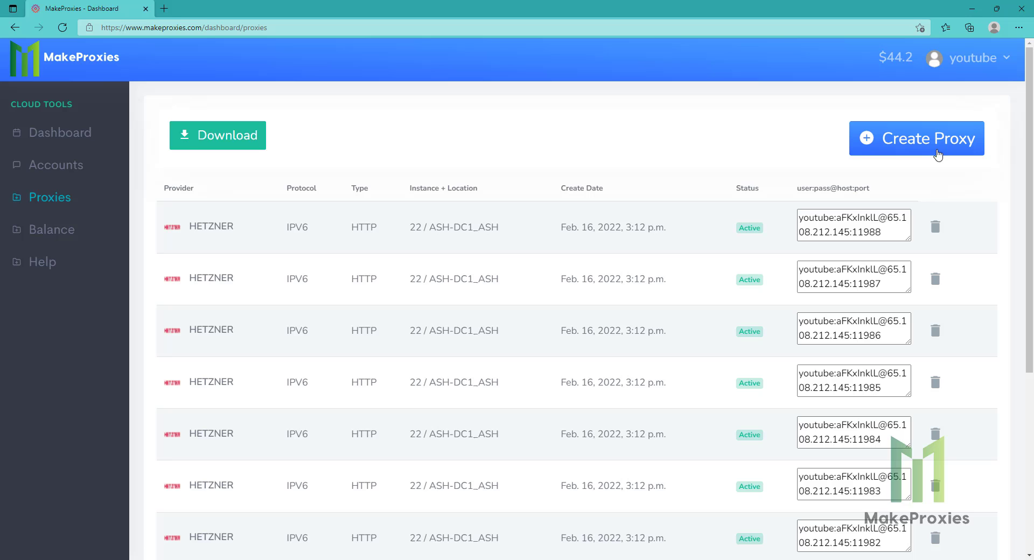
click(891, 147)
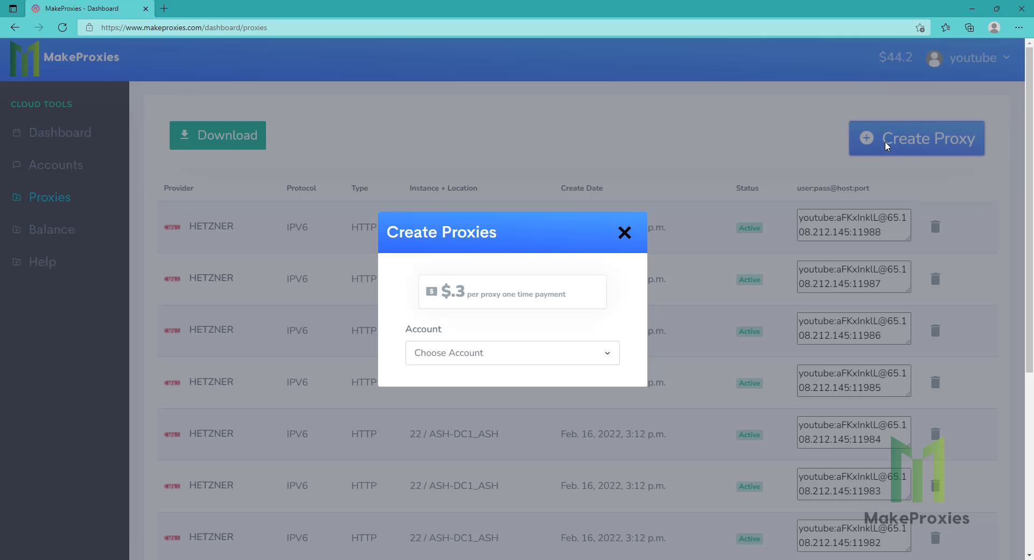
click(521, 359)
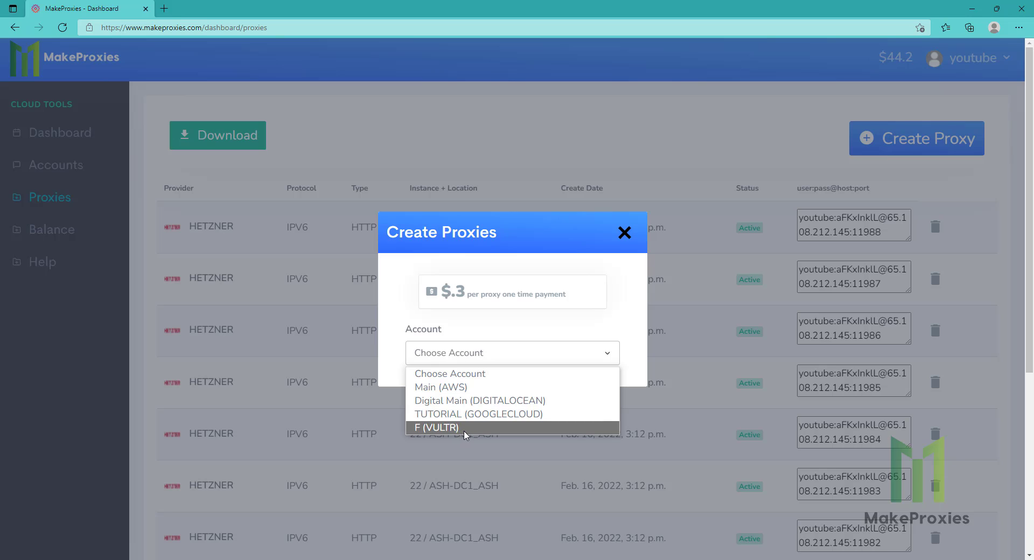
click(481, 404)
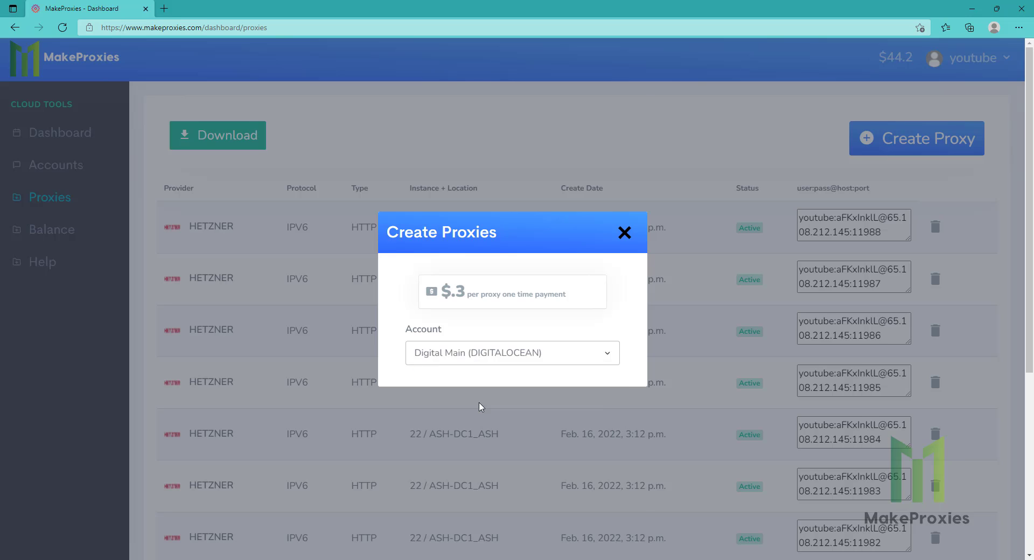
scroll(487, 399, down, 1)
click(484, 208)
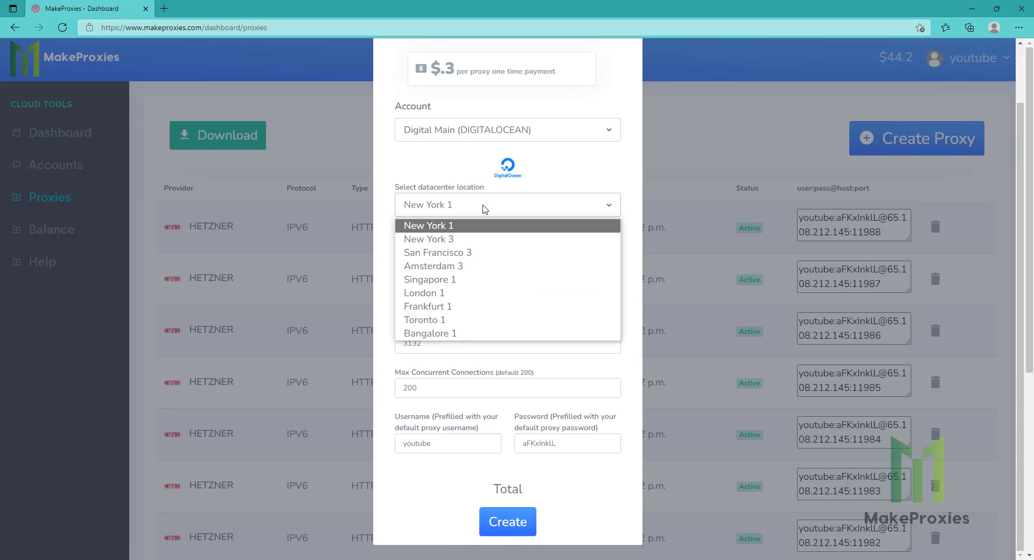
click(470, 253)
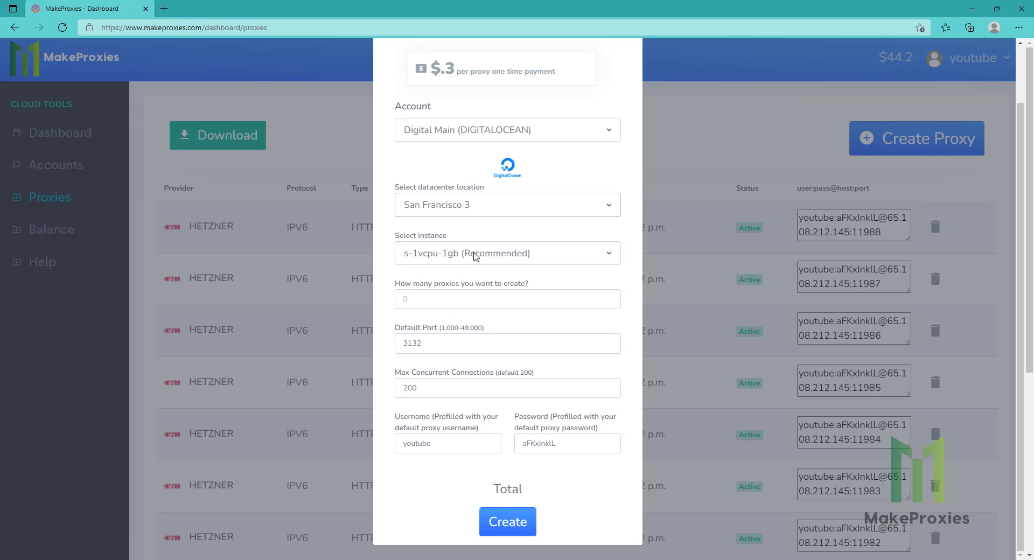
Keep the recommended s-1vcpu-1gb instance and enter 3 as the proxy count.
click(463, 253)
scroll(469, 293, down, 5)
scroll(485, 385, down, 8)
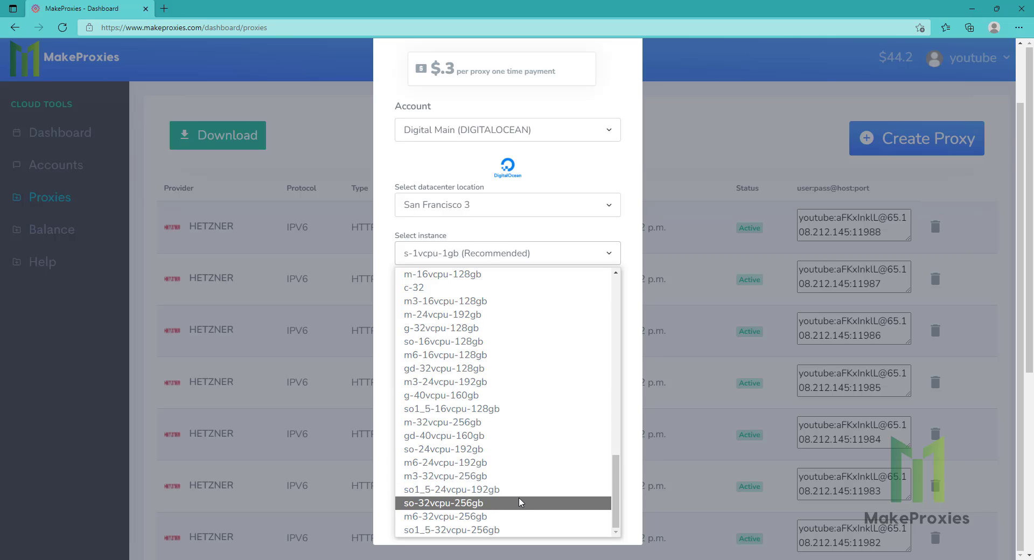
scroll(520, 504, up, 15)
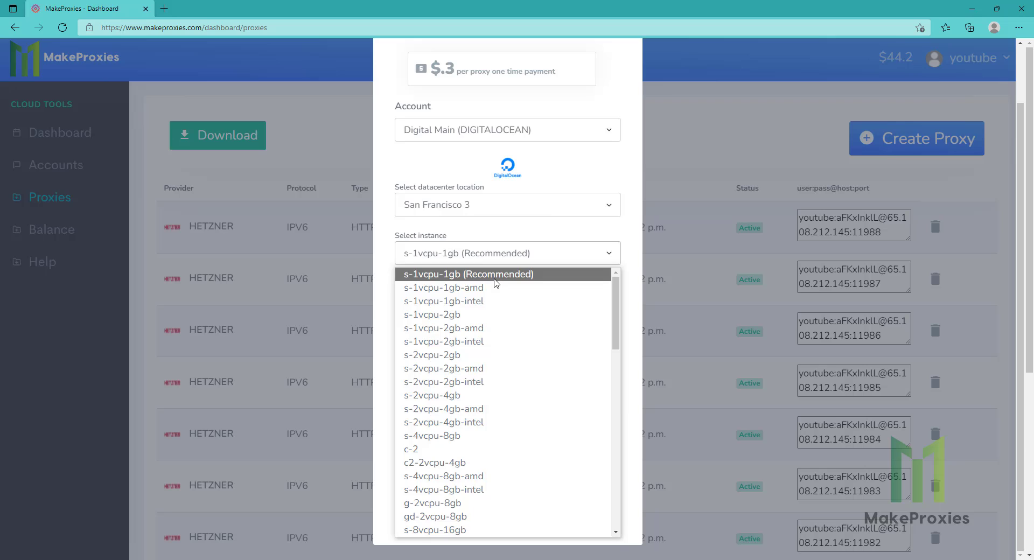
click(490, 278)
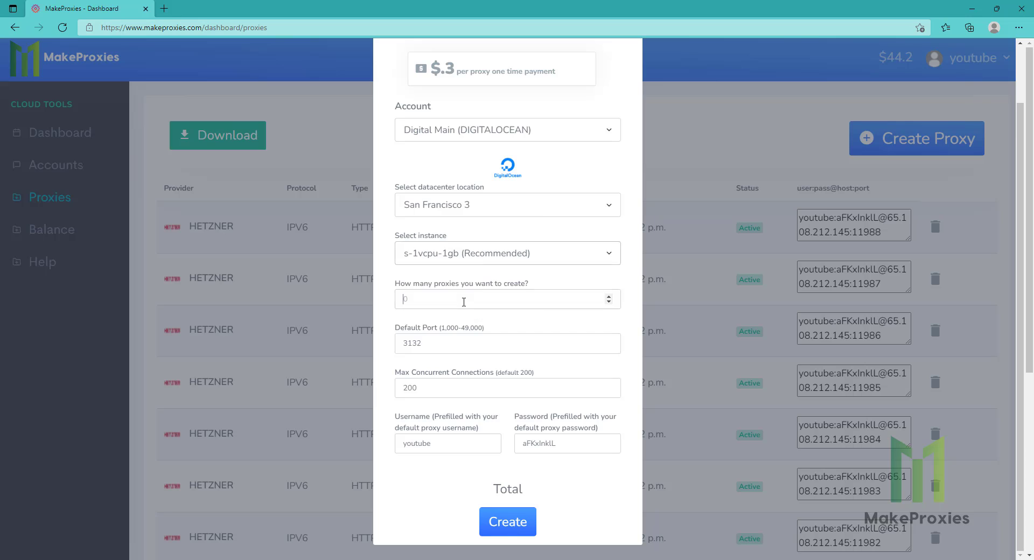
click(464, 302)
Change the default port from 3132 to 4444 and review the prefilled username and password.
click(440, 349)
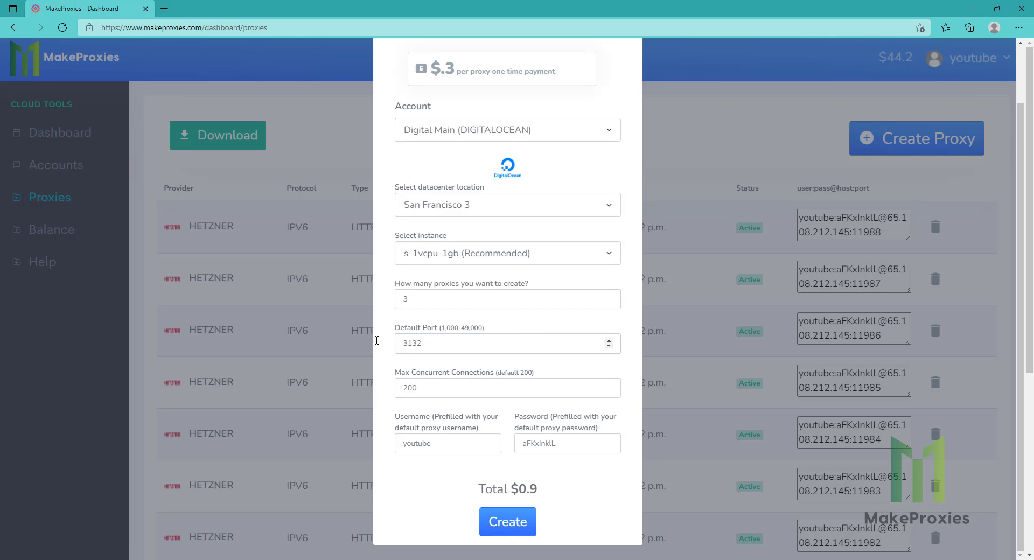
double_click(518, 349)
text(4444)
click(453, 444)
key(ctrl+a)
drag(593, 450, 518, 441)
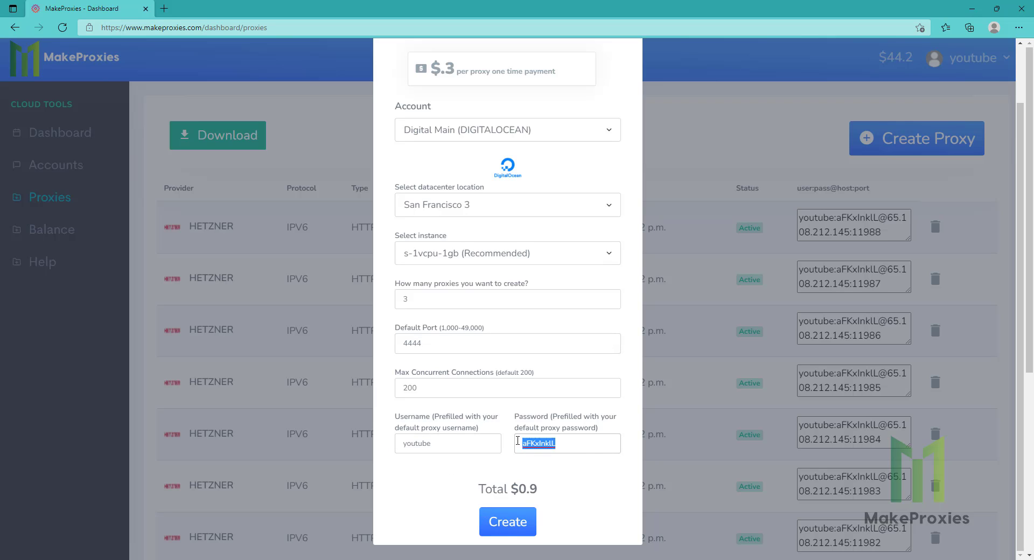
click(620, 488)
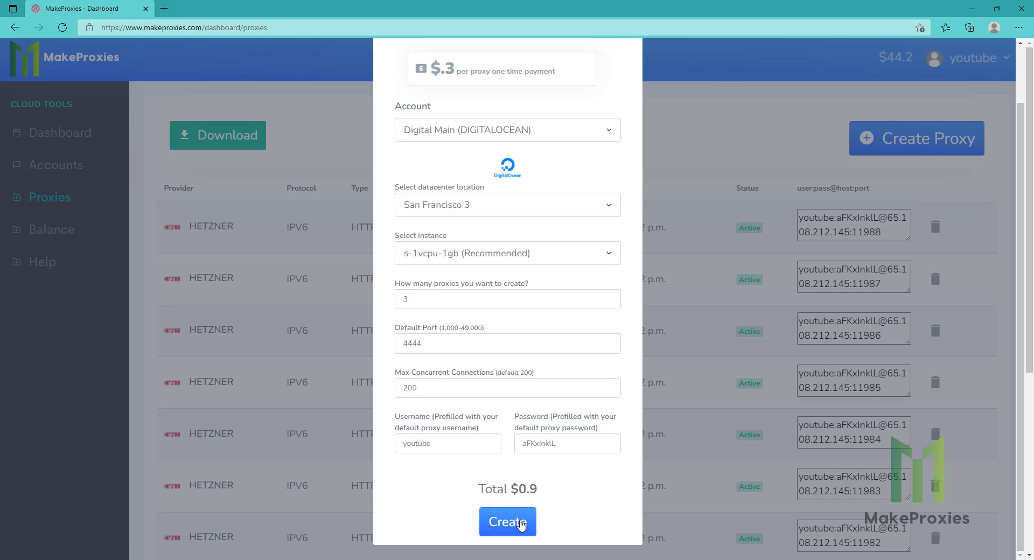
Submit the 3-proxy order and confirm the new DigitalOcean SFO3 proxies show as Active.
click(521, 525)
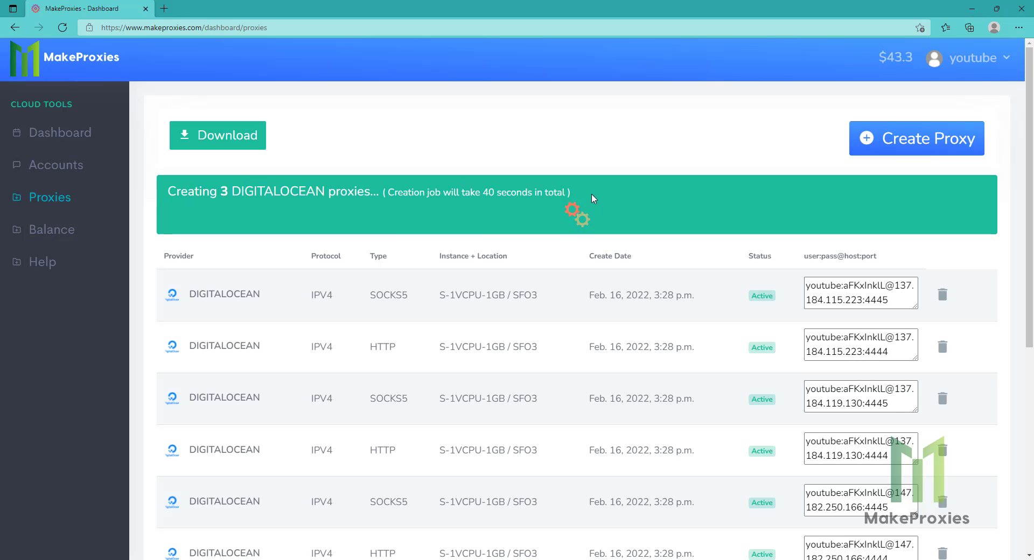
scroll(540, 242, down, 3)
scroll(243, 304, up, 3)
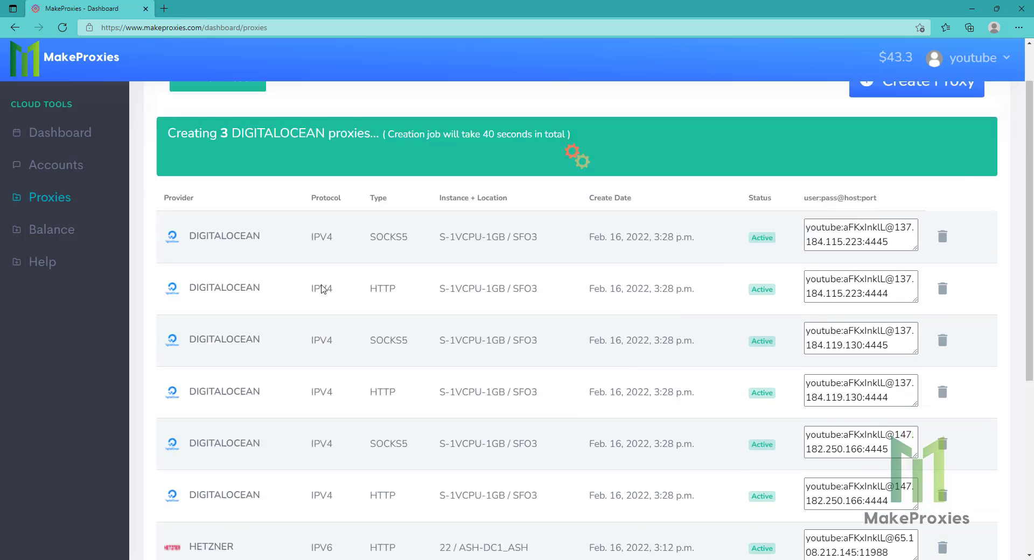
double_click(321, 297)
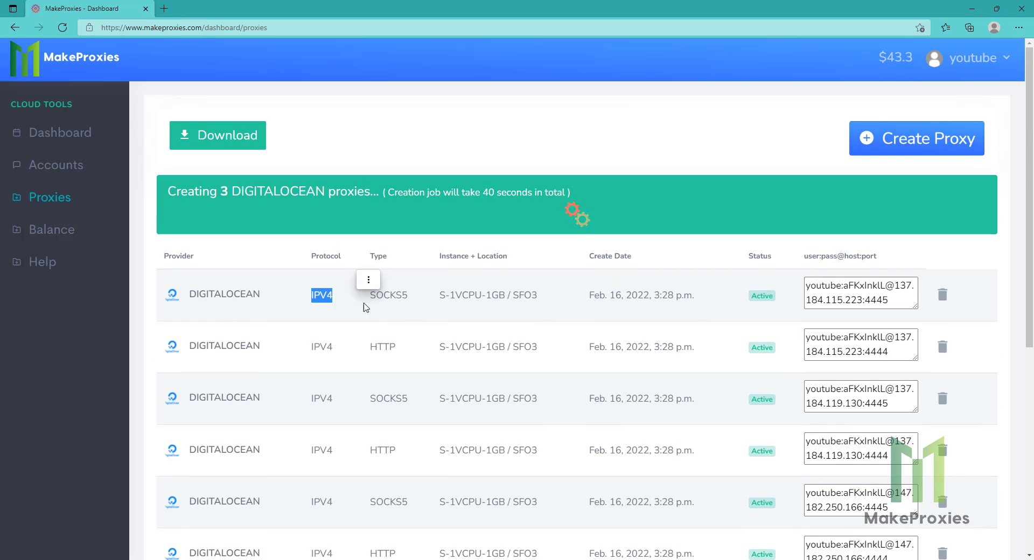
click(415, 323)
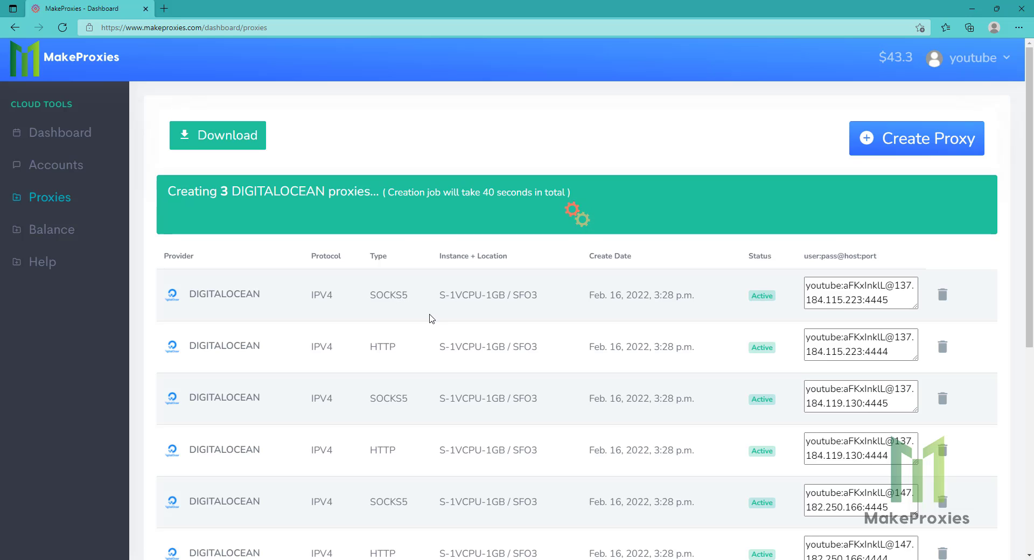
scroll(629, 304, down, 1)
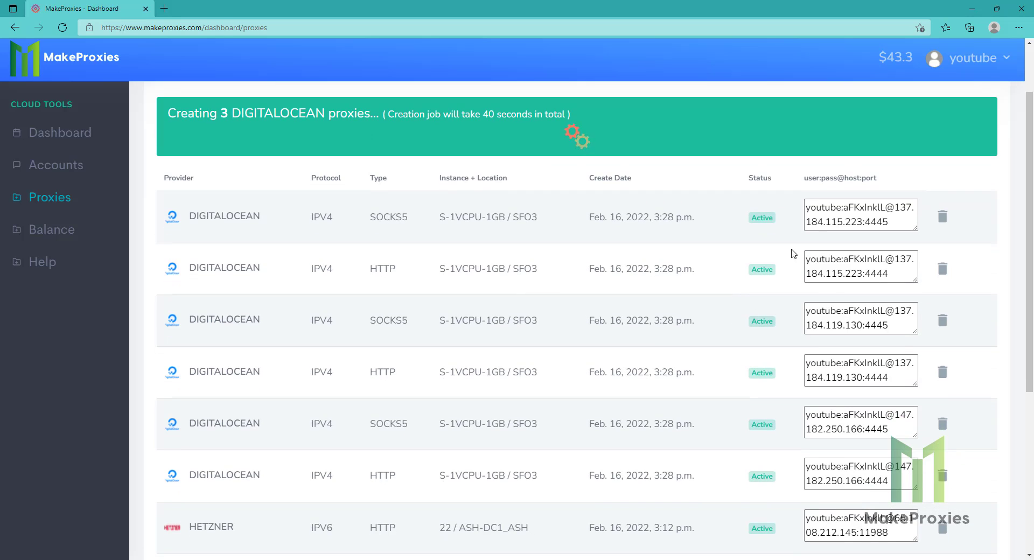
scroll(305, 206, down, 1)
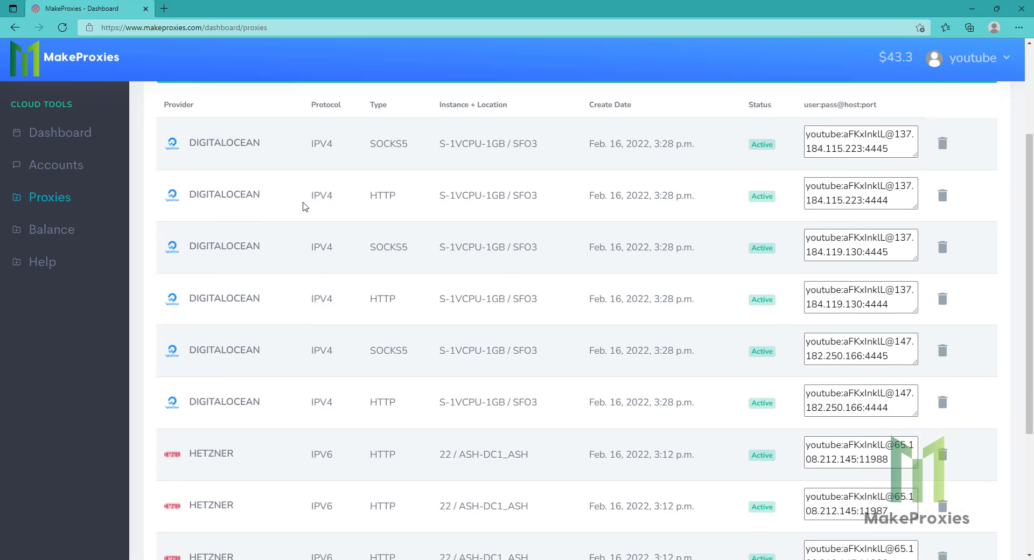
scroll(321, 317, up, 2)
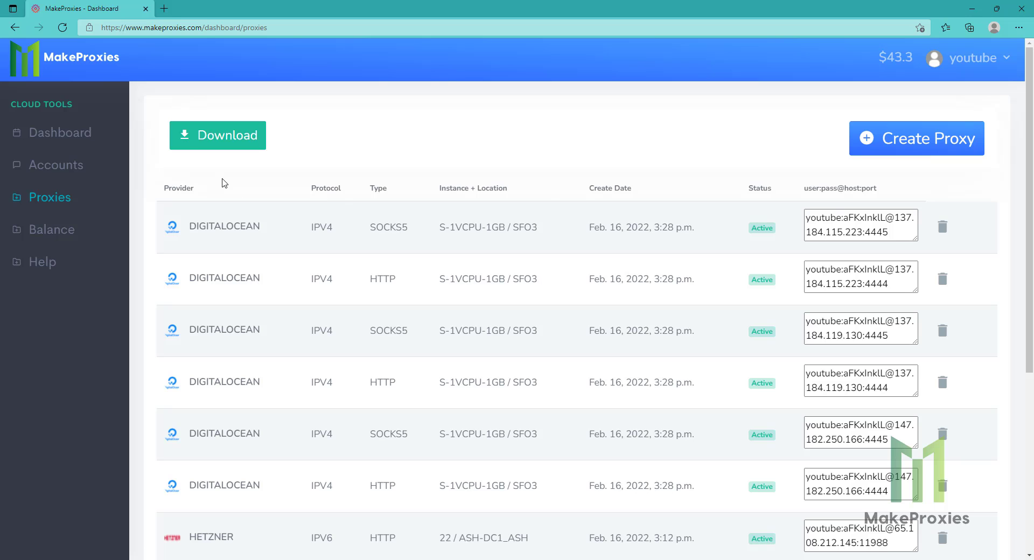
Download the DIGITALOCEAN proxies in HOST:PORT:USER:PASS format.
click(241, 144)
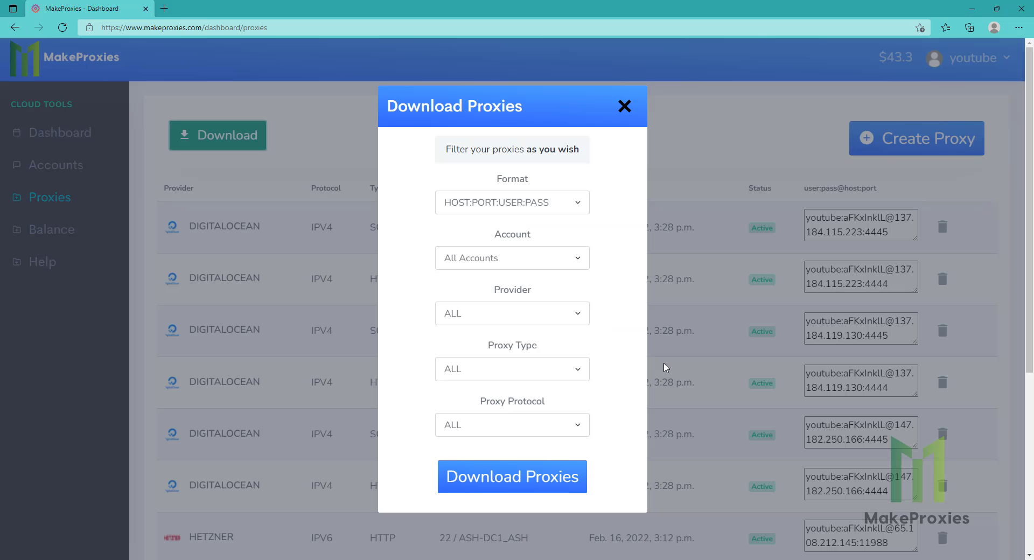
click(525, 213)
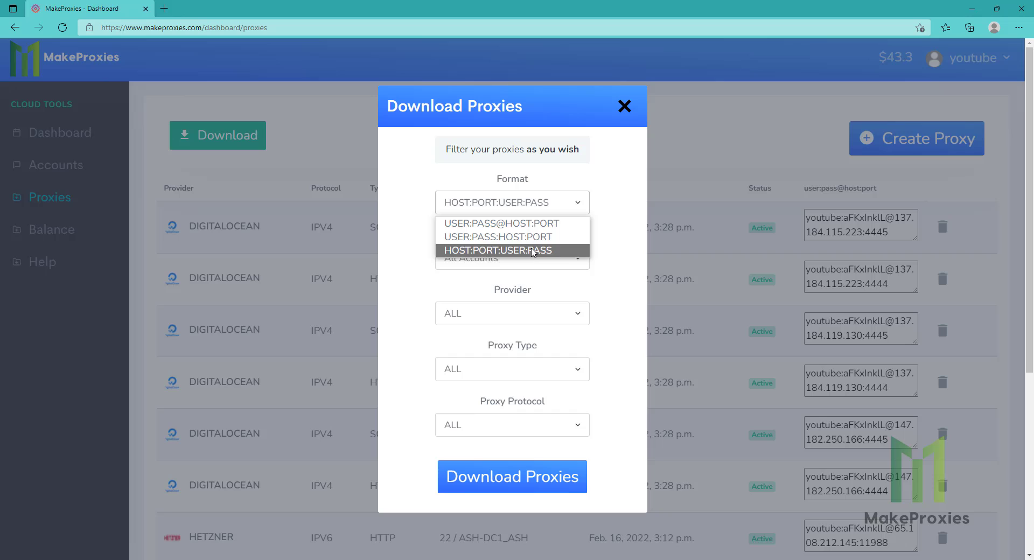
click(531, 252)
click(504, 317)
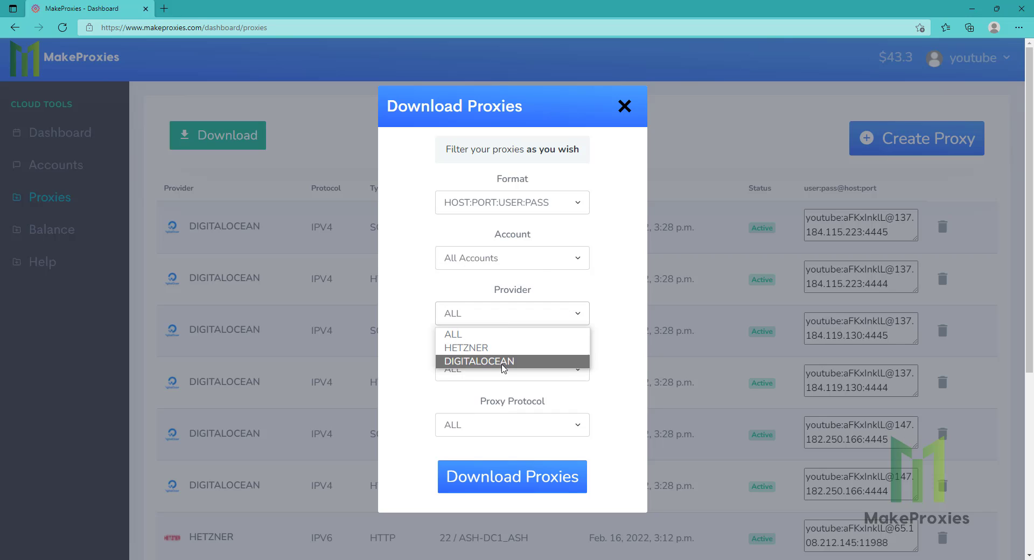
click(488, 365)
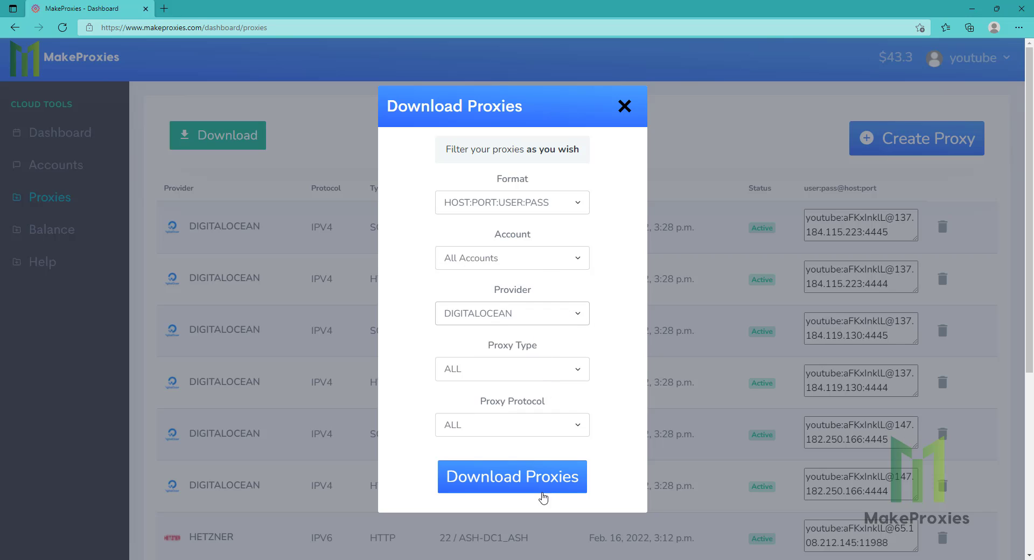
click(505, 486)
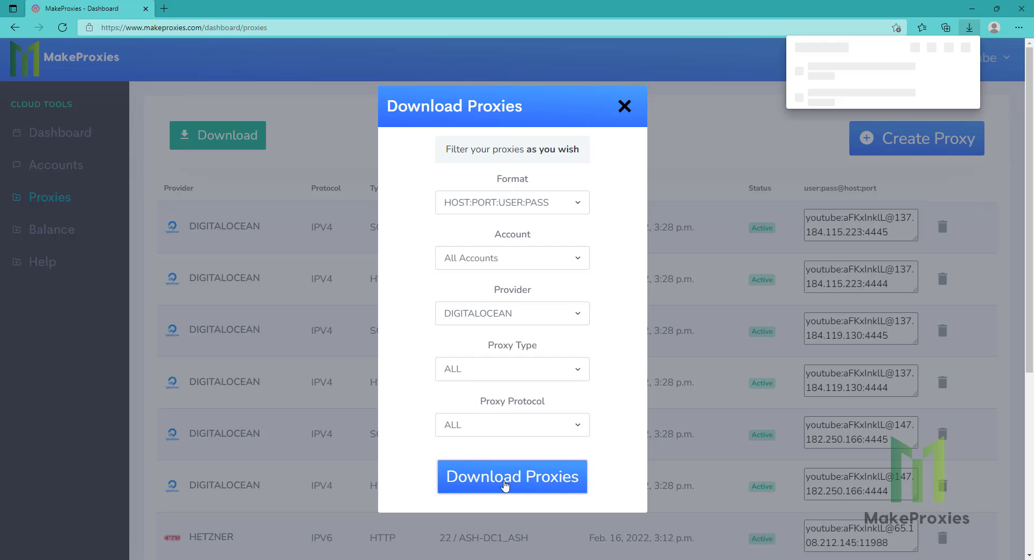
Open 6-HTTP_SOCKS5_ALL_MakeProxies-com (1).txt in Notepad++, select its six lines, and move the window down.
key(alt+Tab)
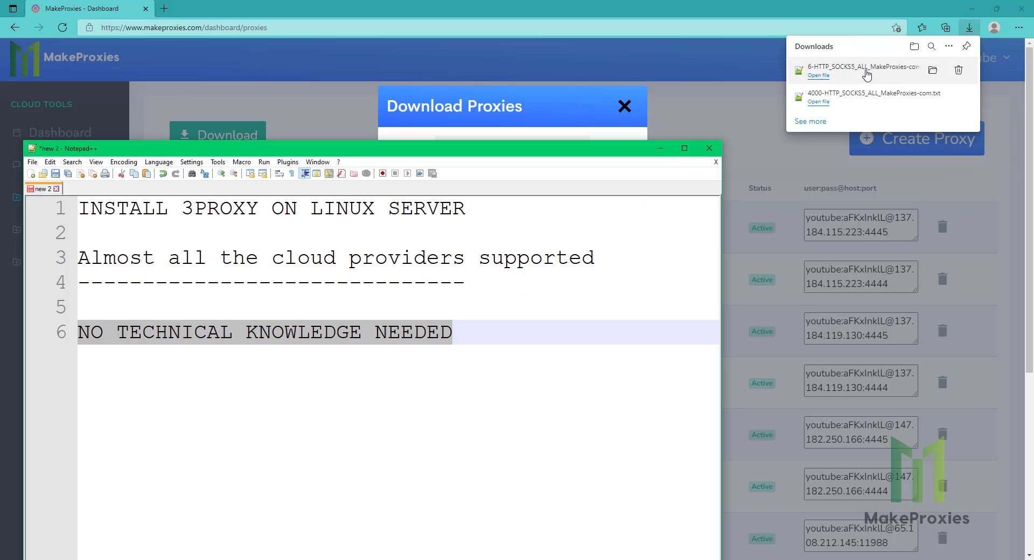
click(866, 75)
drag(510, 352, 61, 198)
key(ctrl+c)
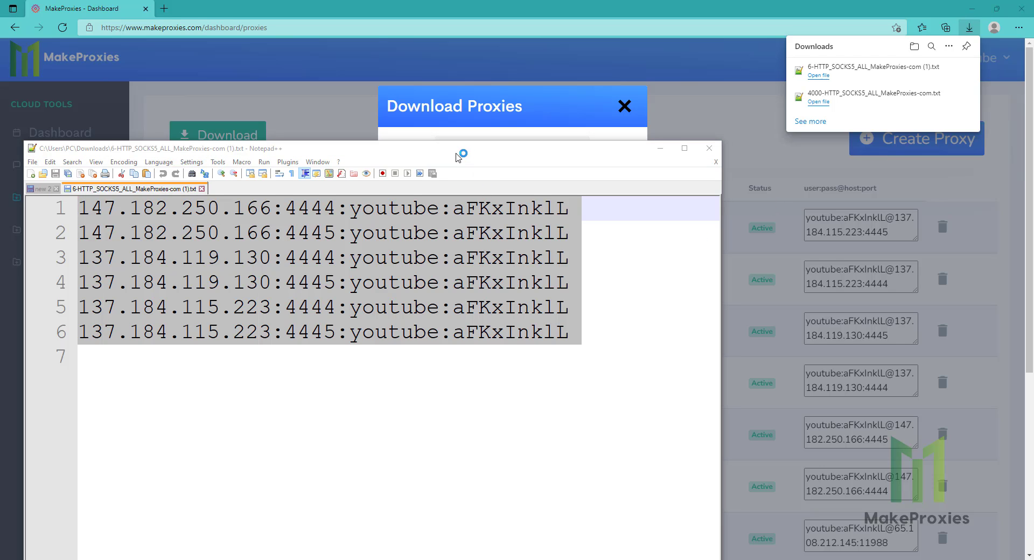
drag(456, 156, 461, 350)
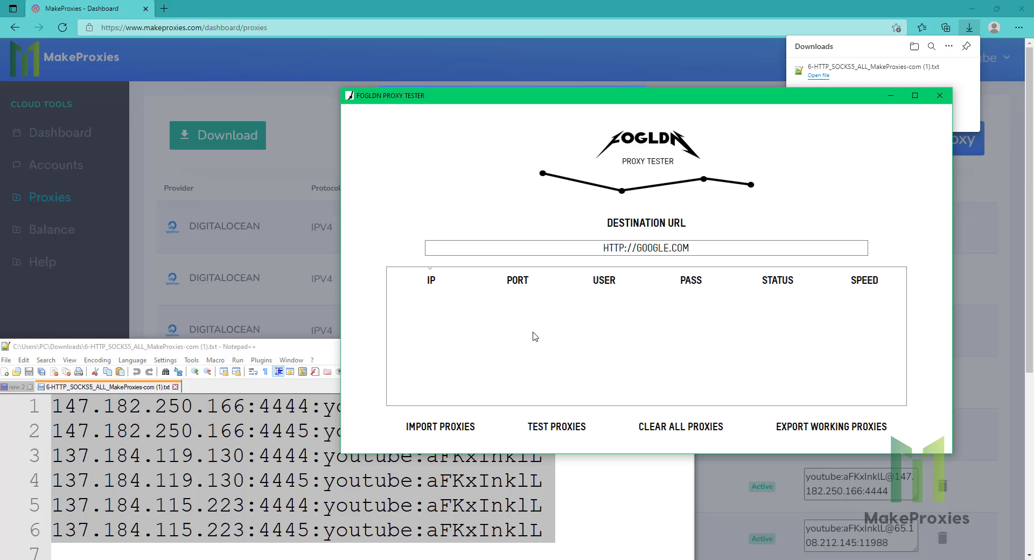
Import the six copied proxies into FOGLDN Proxy Tester and test them against google.com.
click(440, 426)
key(ctrl+v)
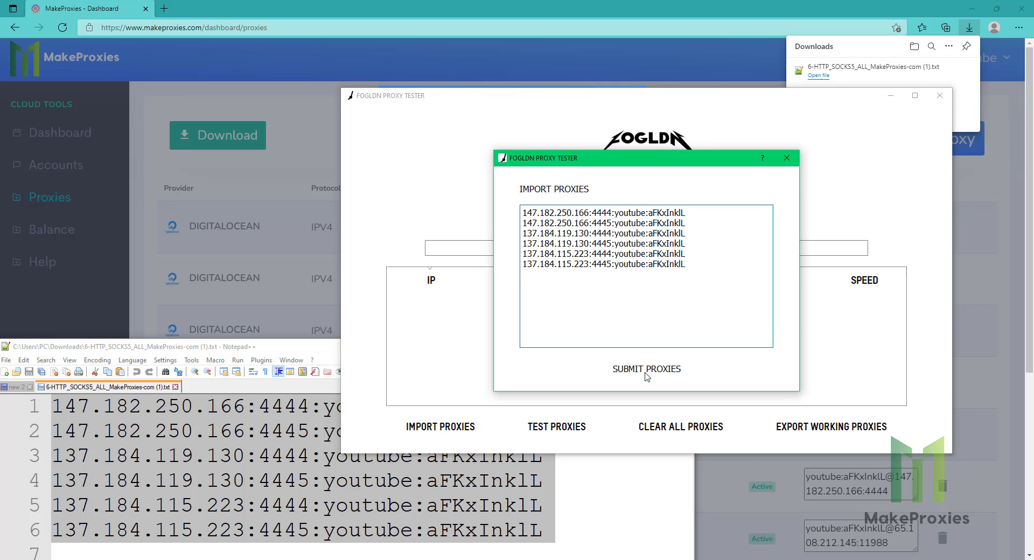
click(647, 370)
click(567, 428)
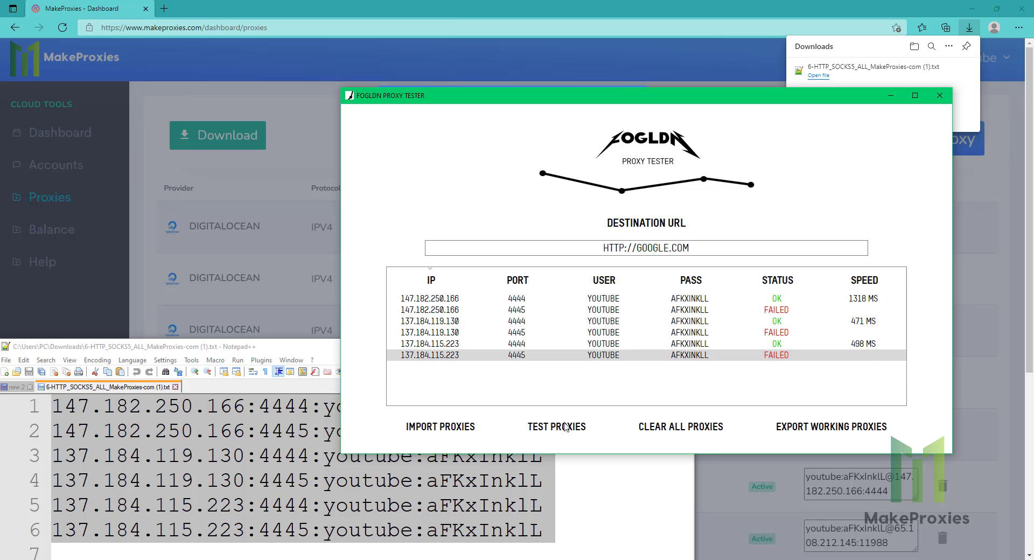
Review results: port 4444 proxies OK, port 4445 proxies FAILED, then minimise the tester.
click(794, 299)
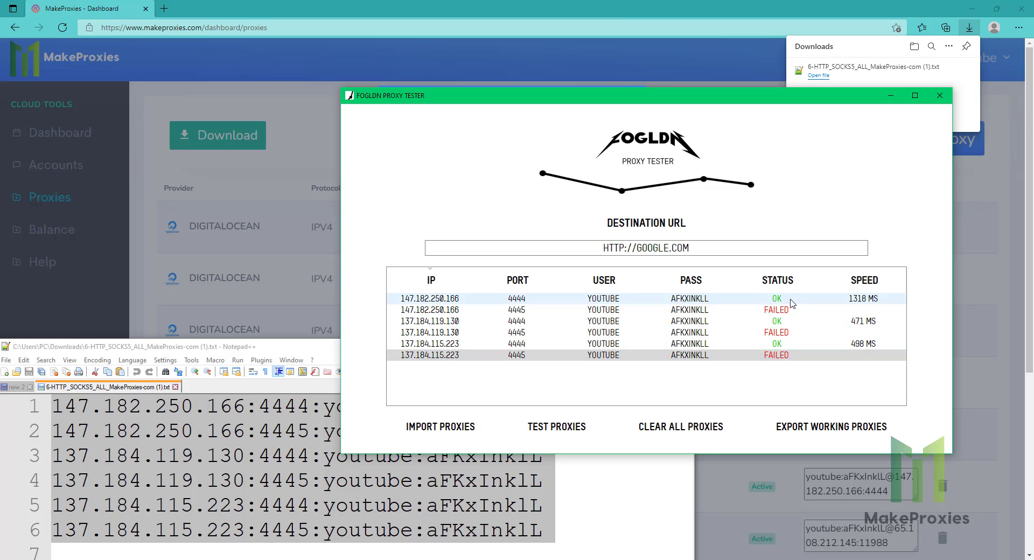
click(800, 345)
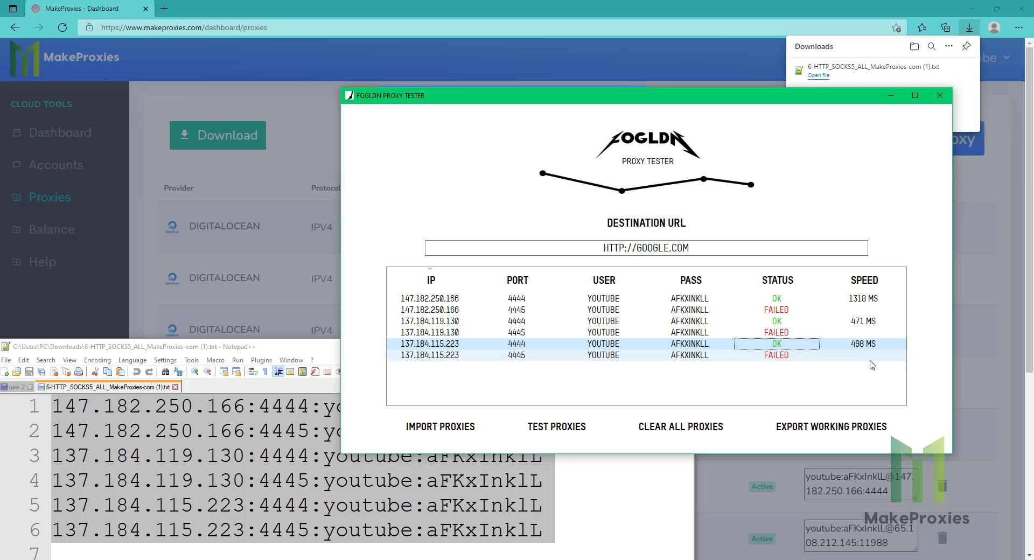
click(785, 334)
click(778, 310)
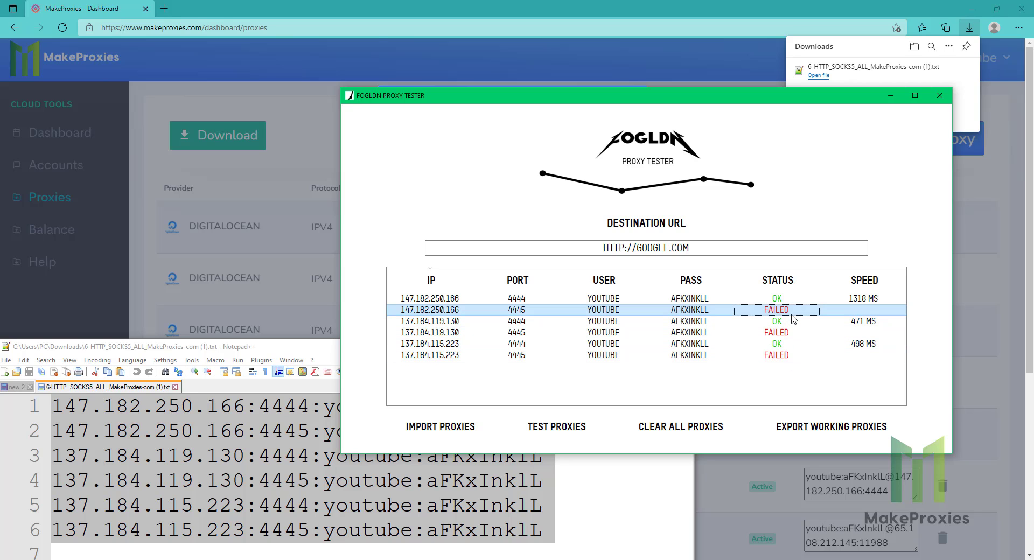
click(619, 512)
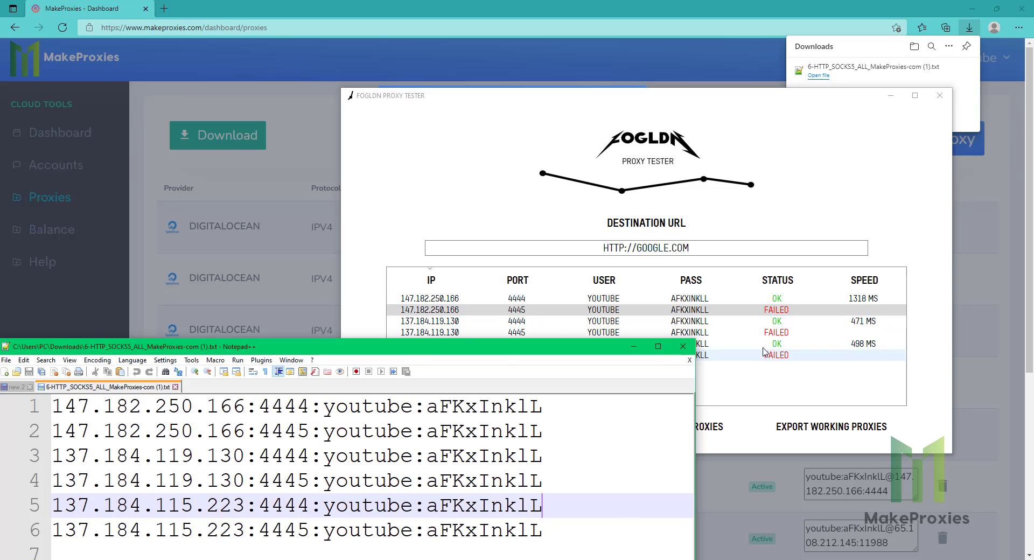
click(831, 390)
double_click(614, 248)
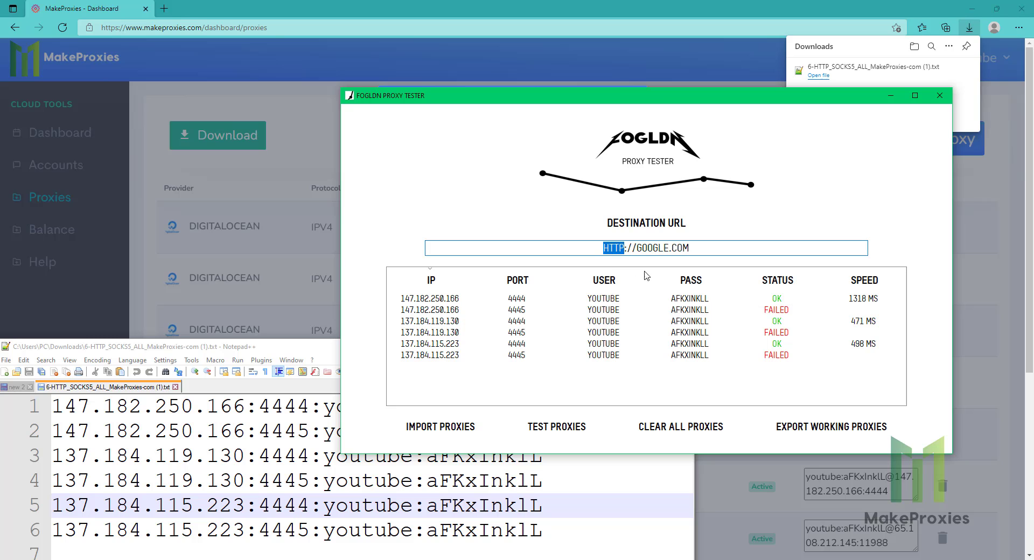
click(890, 95)
Re-download the DigitalOcean list filtered to HTTP and select its three port-4444 lines in Notepad++.
click(646, 248)
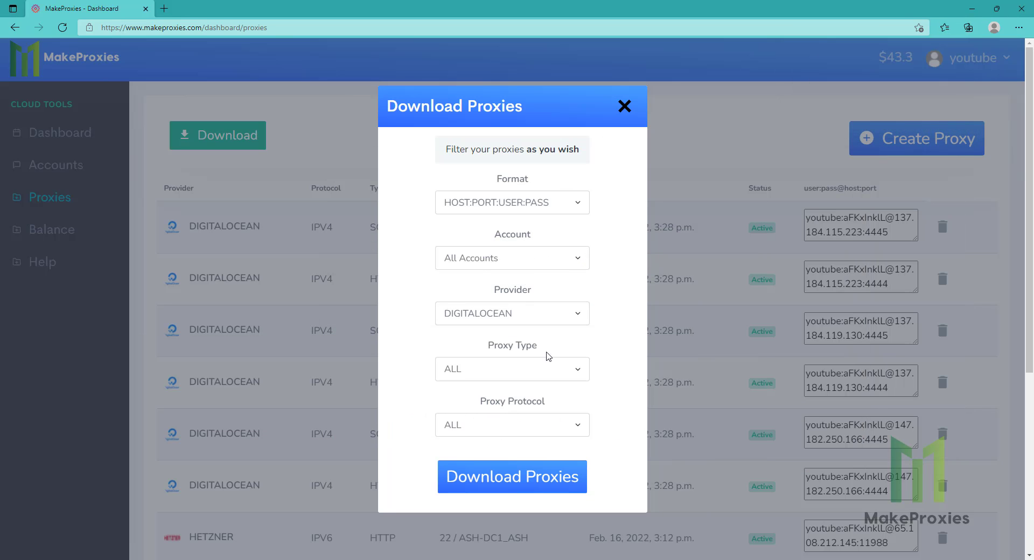
click(512, 369)
click(509, 404)
click(530, 479)
click(855, 78)
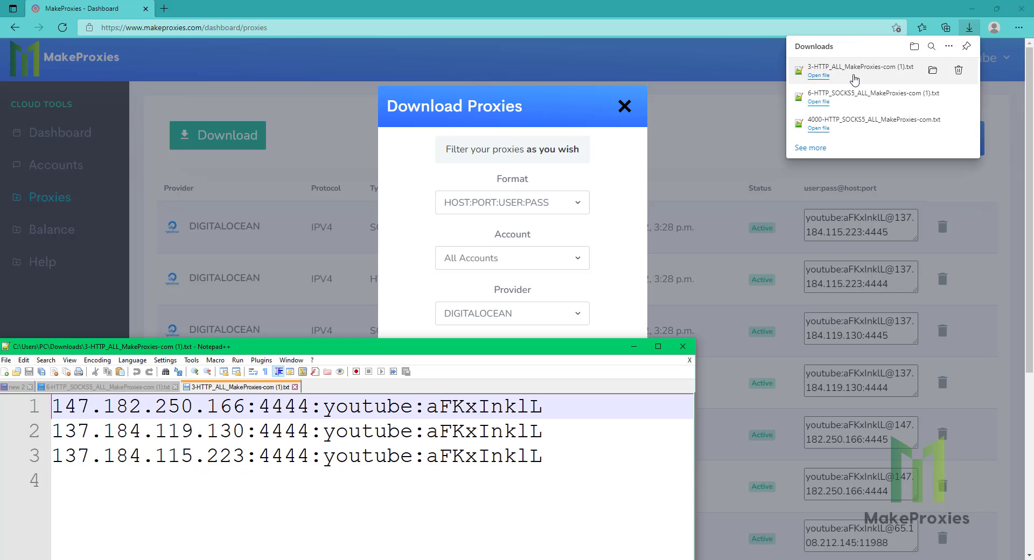
key(ctrl+a)
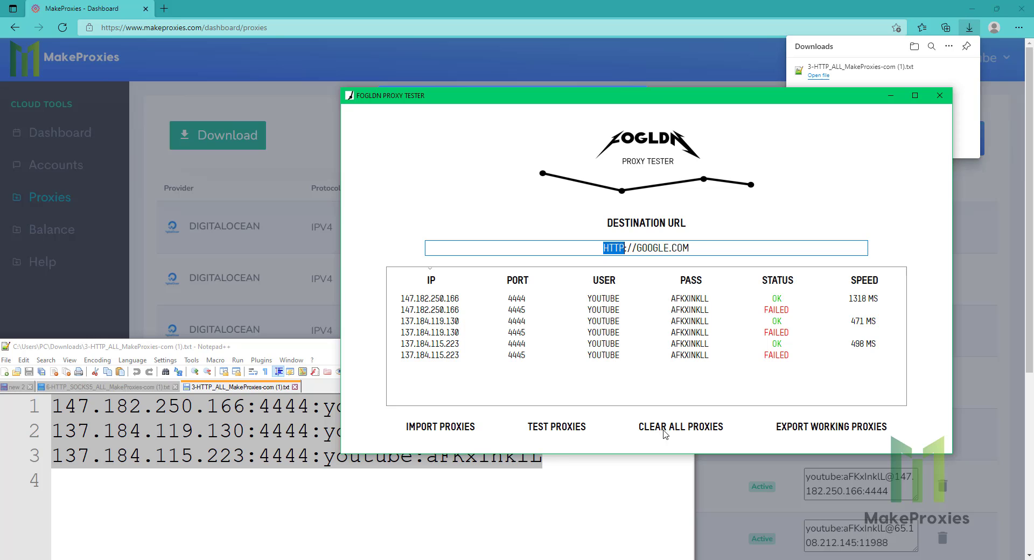
Clear old results, import the three port-4444 HTTP proxies into FOGLDN Proxy Tester, and test them.
click(665, 433)
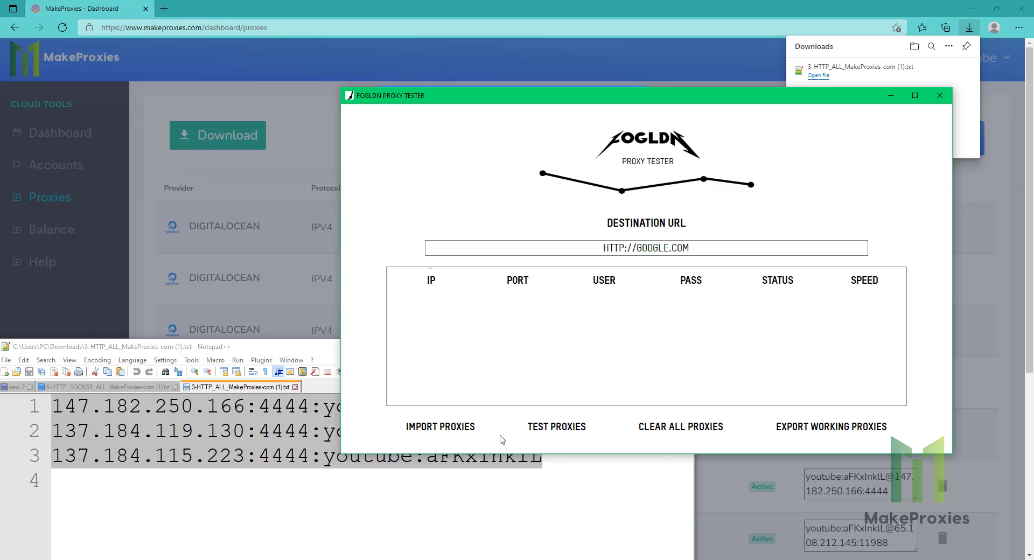
click(429, 427)
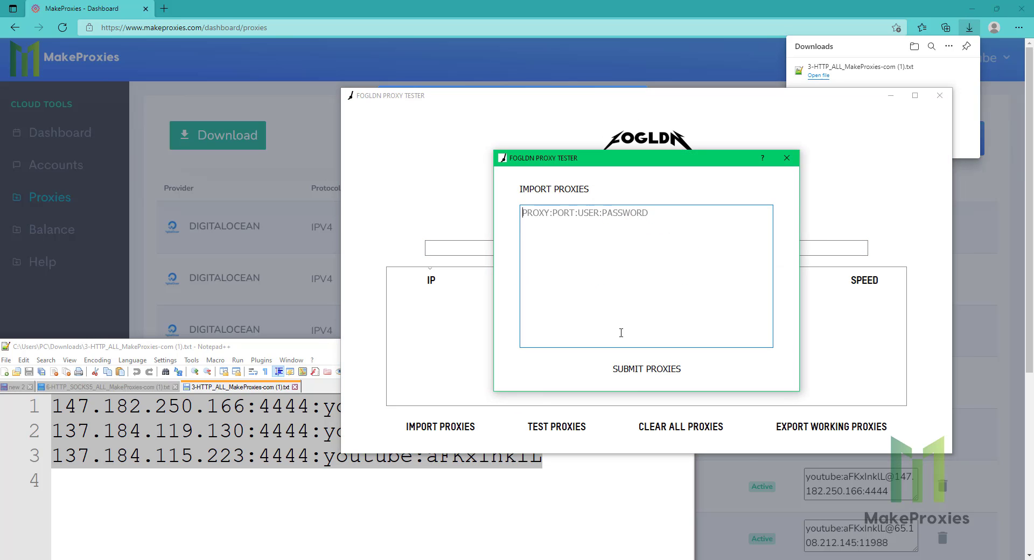
click(644, 369)
click(576, 428)
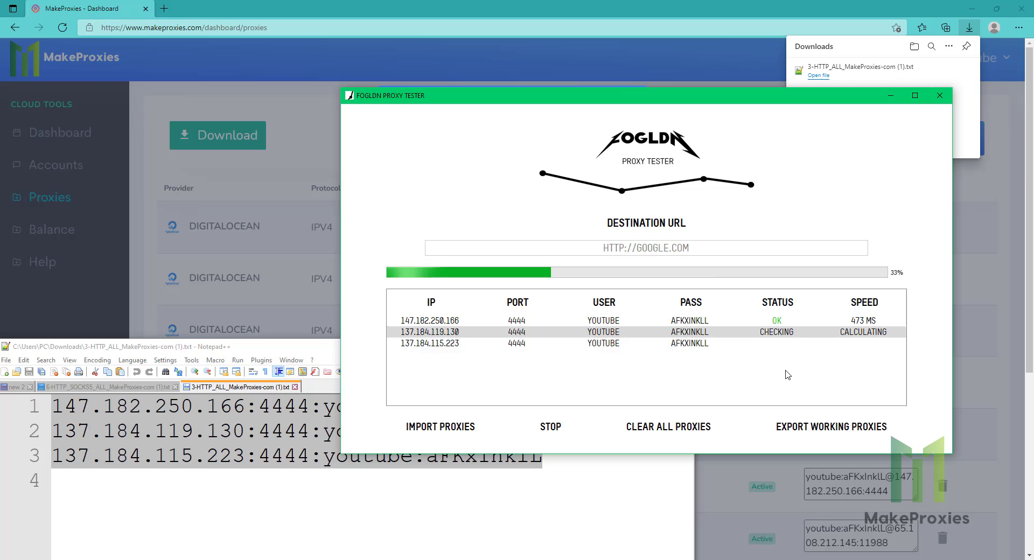